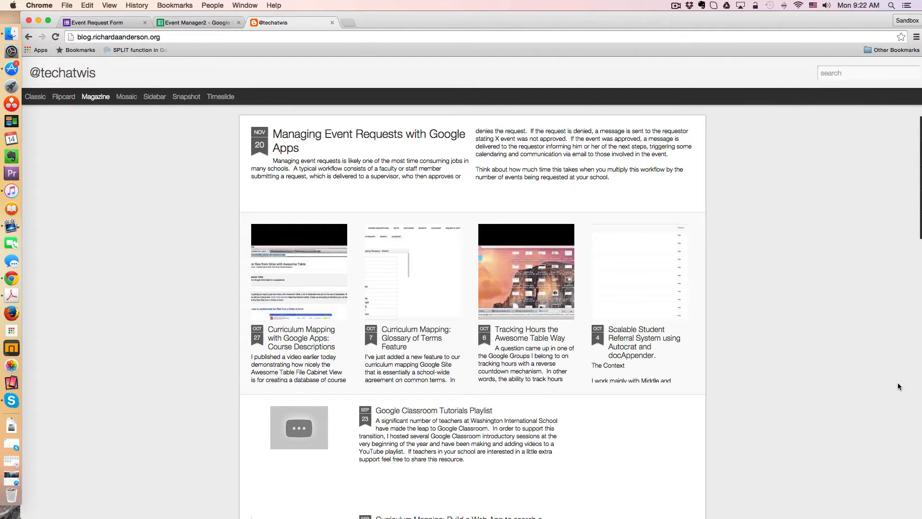
Step: Open the blog post "Managing Event Requests with Google Apps", review its annotated sample form, and close the post
left_click(379, 136)
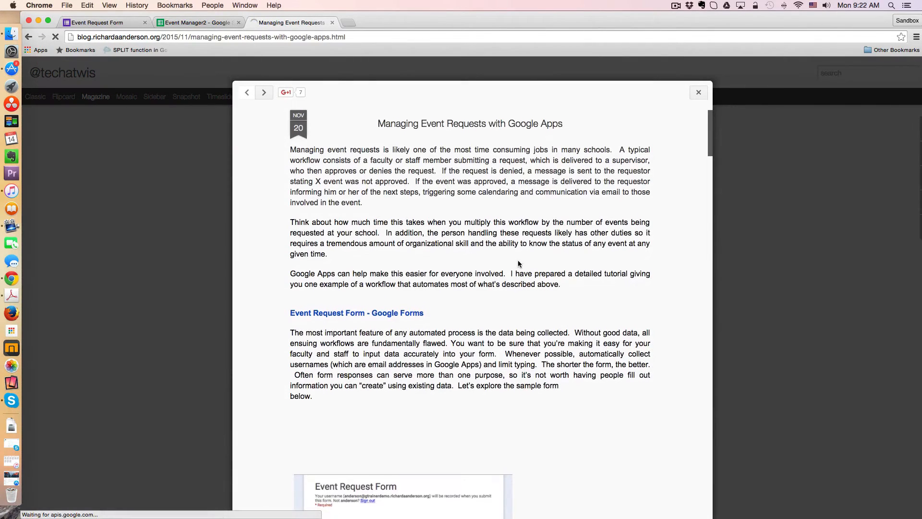
scroll(518, 263, "down", 3)
scroll(517, 263, "down", 5)
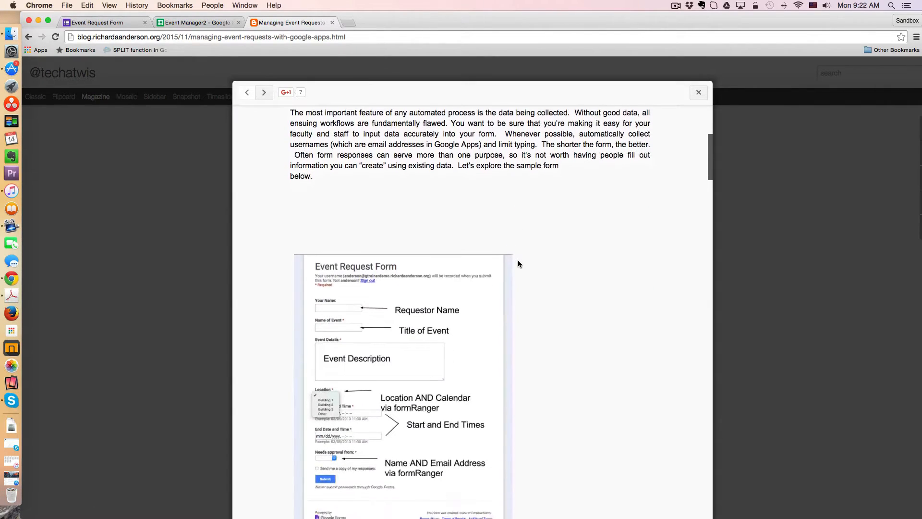
scroll(517, 263, "down", 3)
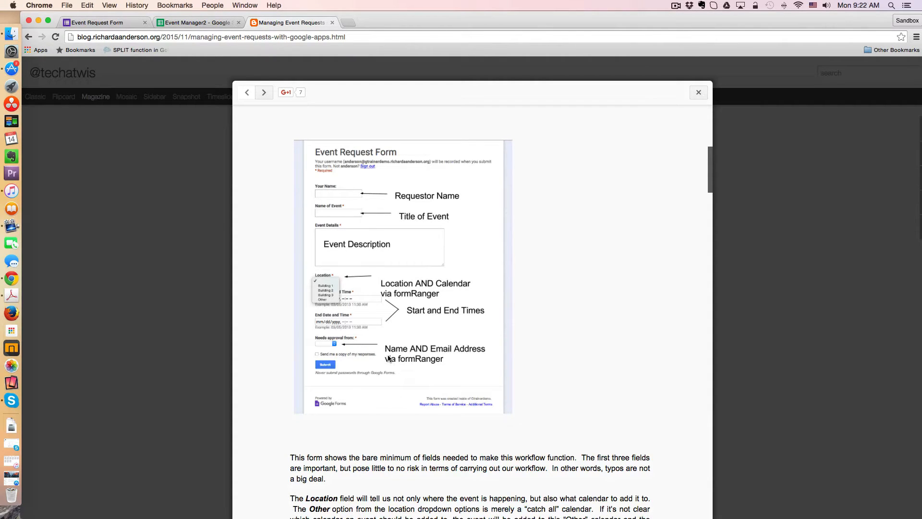
left_click(698, 92)
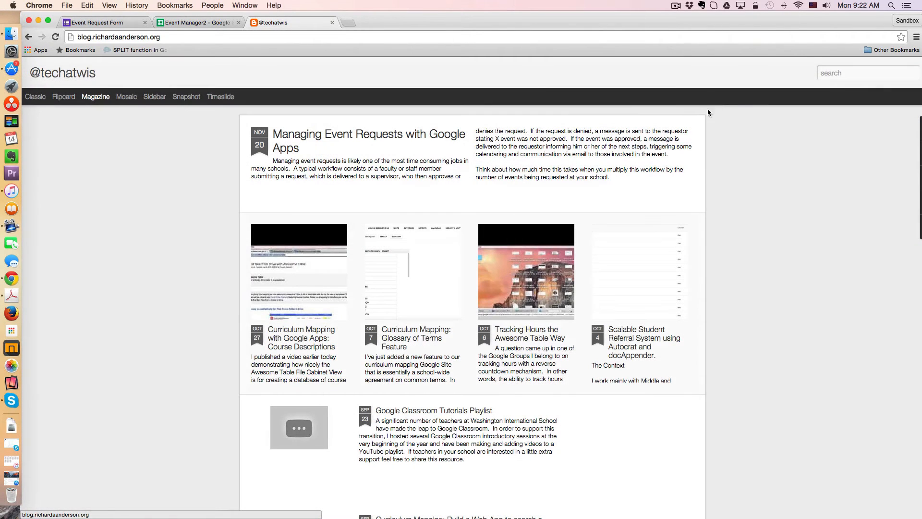
Step: Review the Event Request Form and look through the response columns of the Event Manager2 spreadsheet
left_click(209, 23)
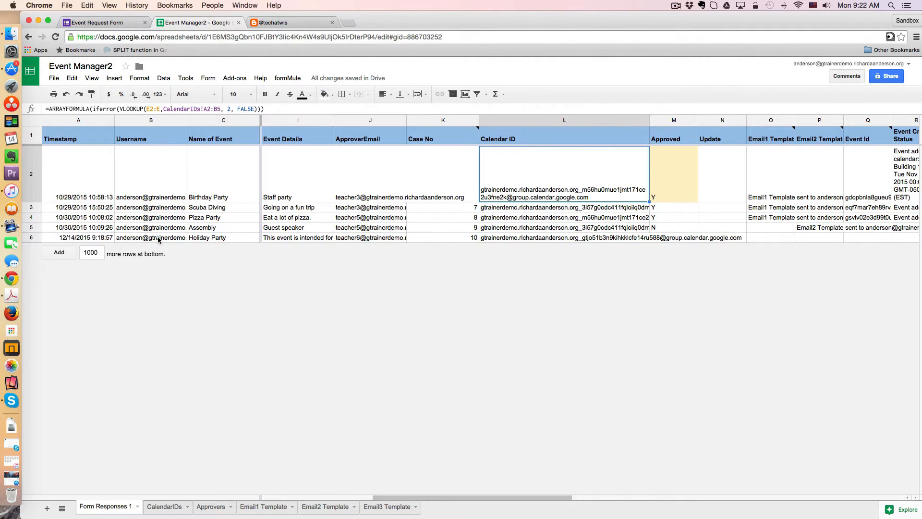
left_click(130, 23)
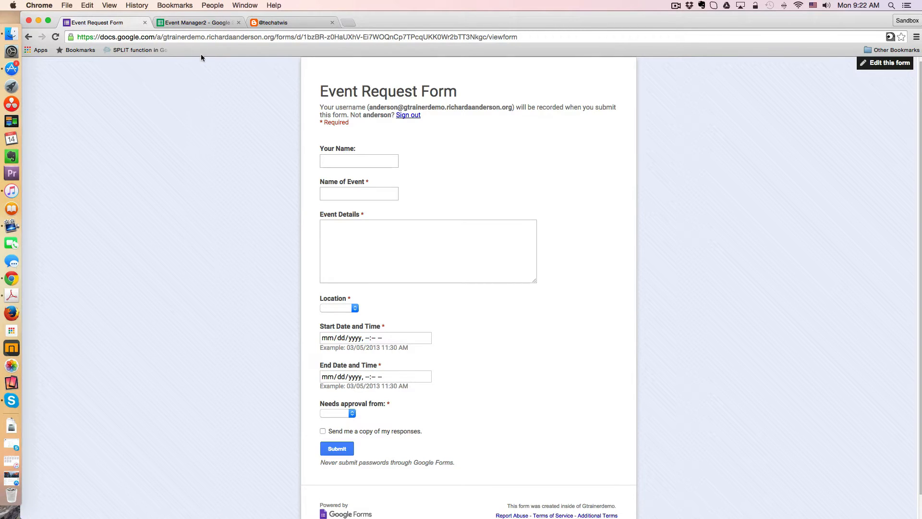
left_click(188, 23)
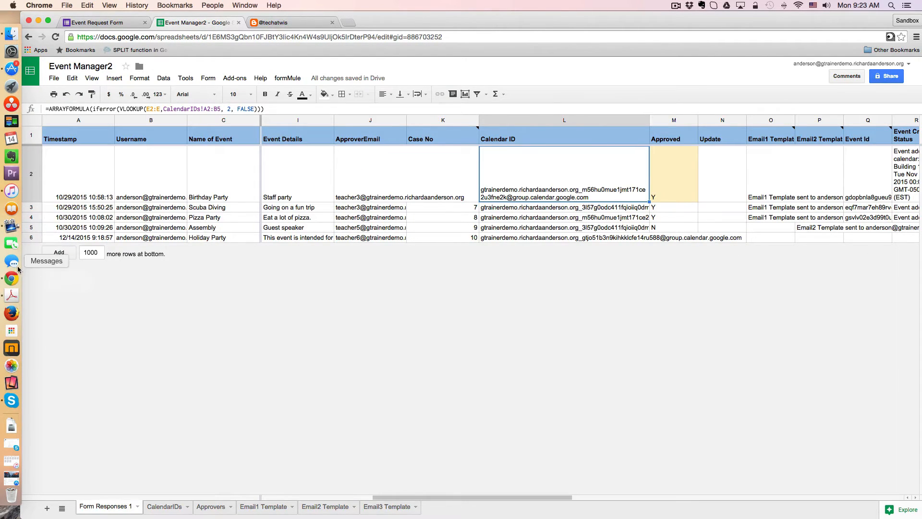
left_click_drag(383, 498, 420, 491)
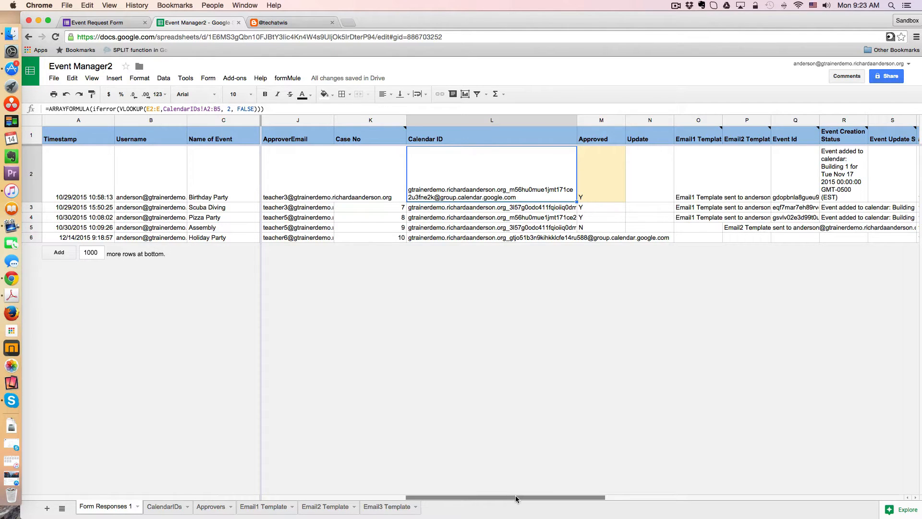
left_click_drag(531, 498, 372, 497)
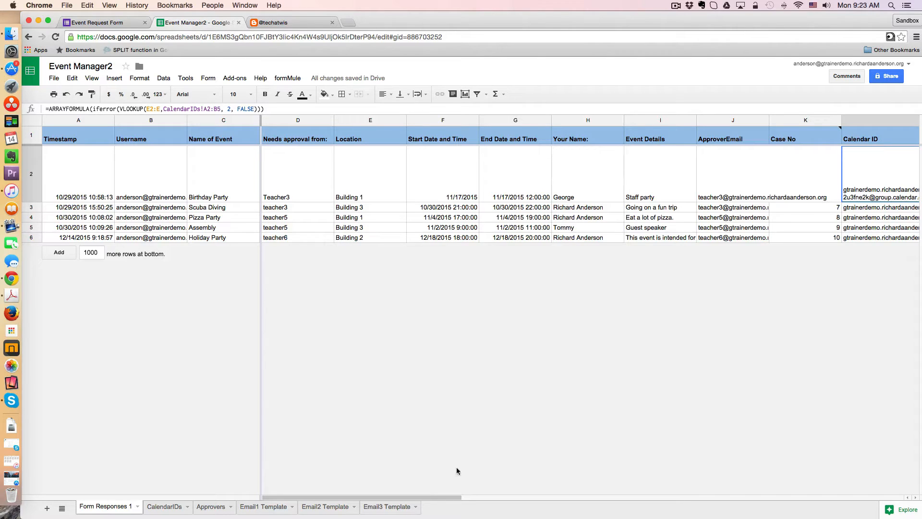
left_click_drag(460, 498, 504, 500)
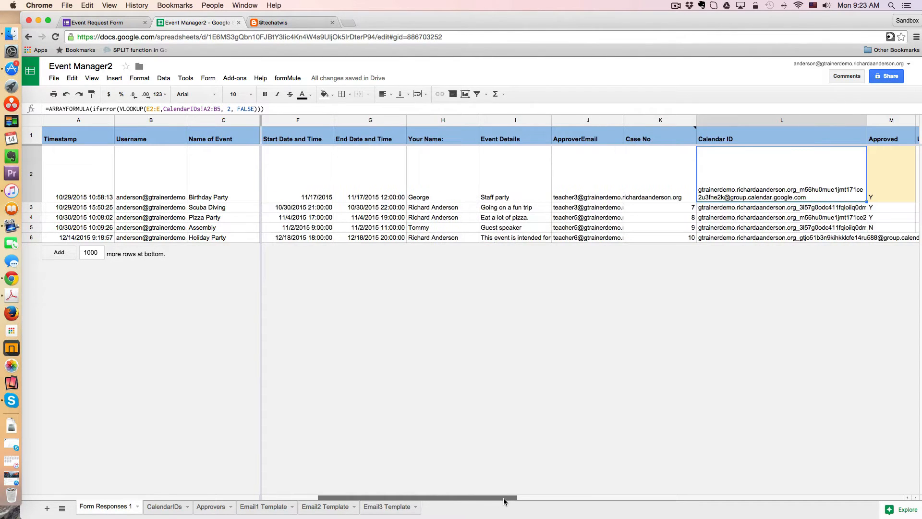
left_click(754, 239)
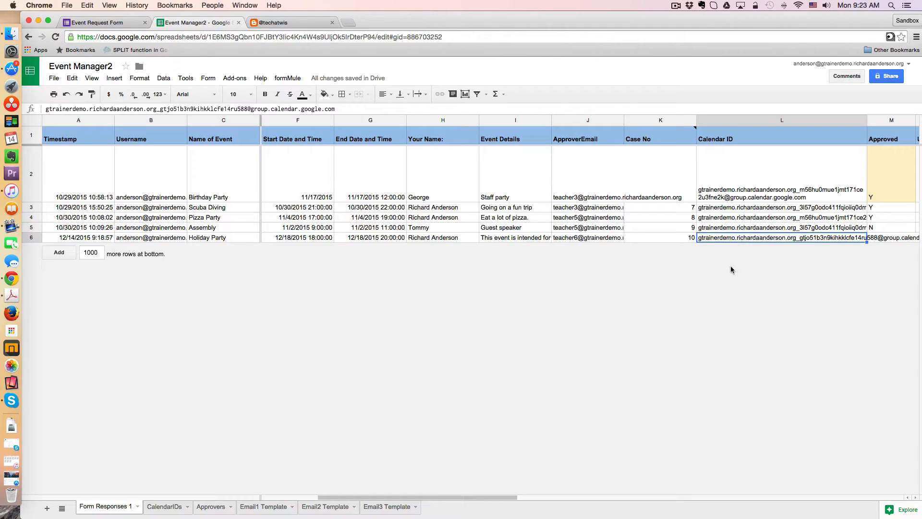
left_click(169, 510)
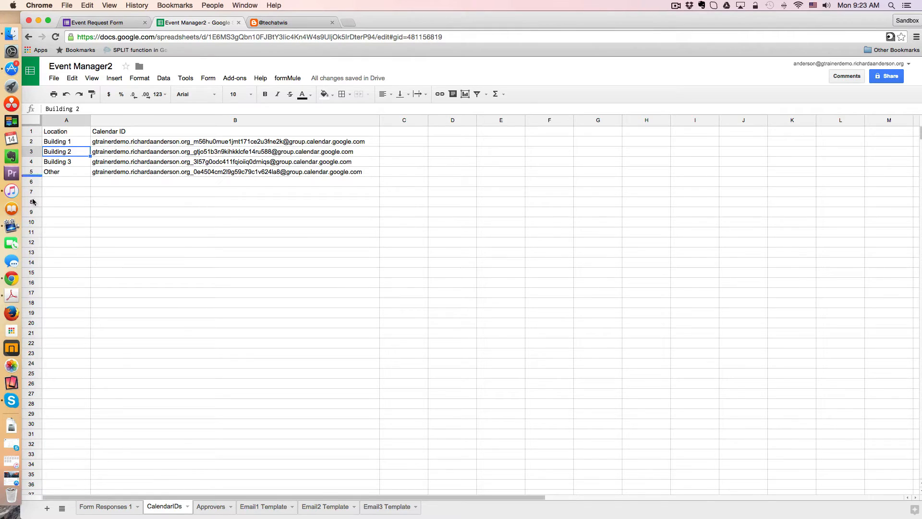
left_click(110, 510)
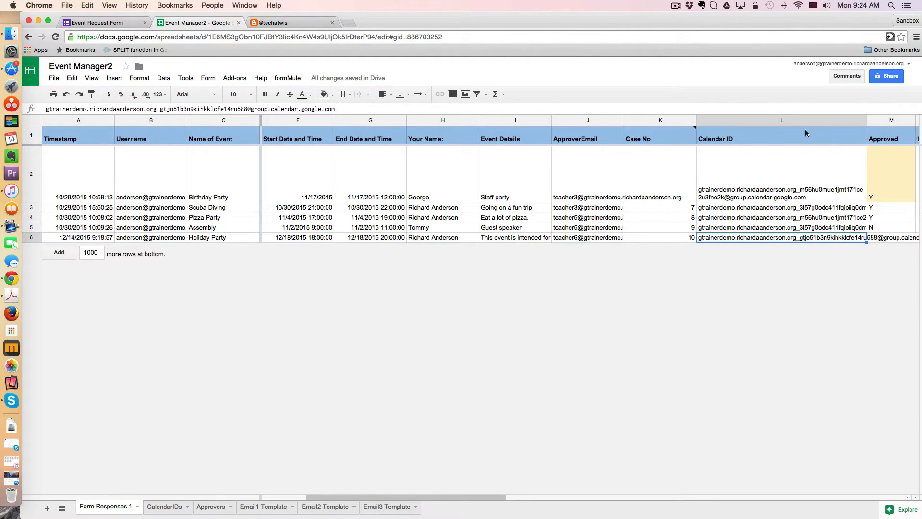
Step: Inspect the ARRAYFORMULA VLOOKUP formula in cell L2 of Form Responses 1 and its Location lookup column
left_click(795, 166)
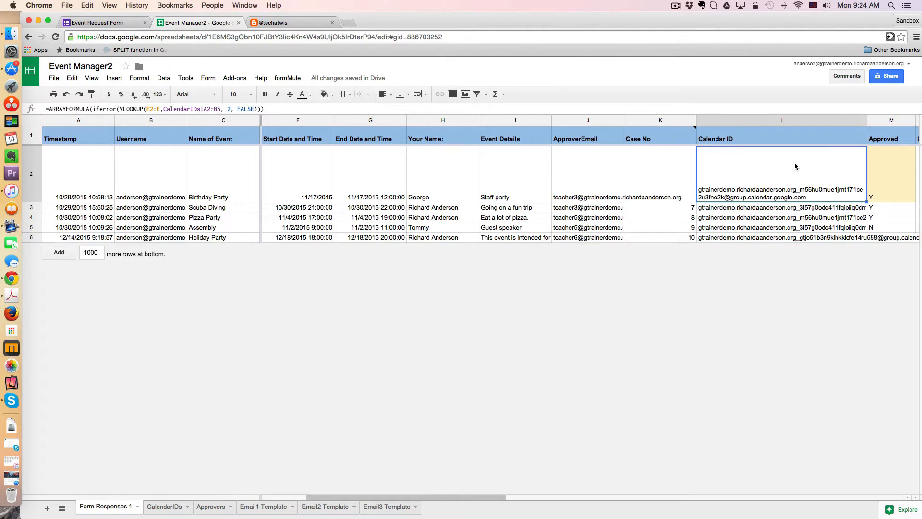
left_click(279, 109)
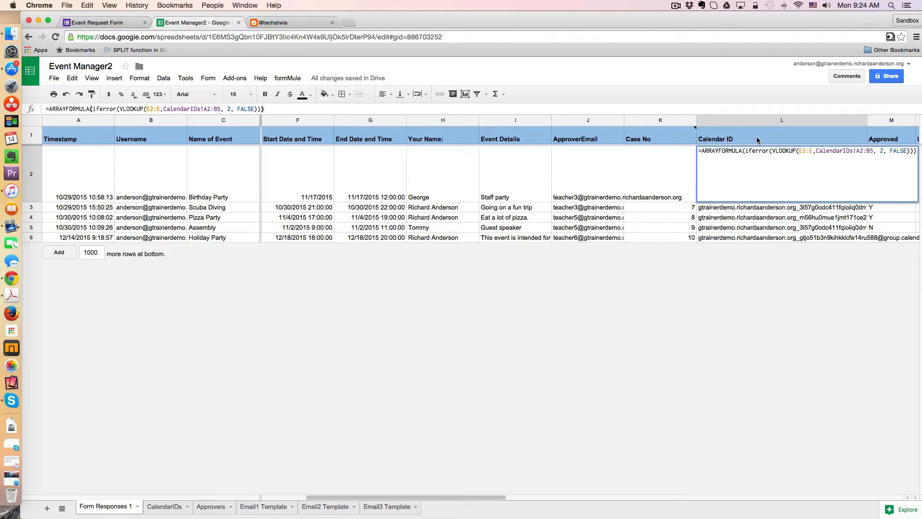
key("Escape")
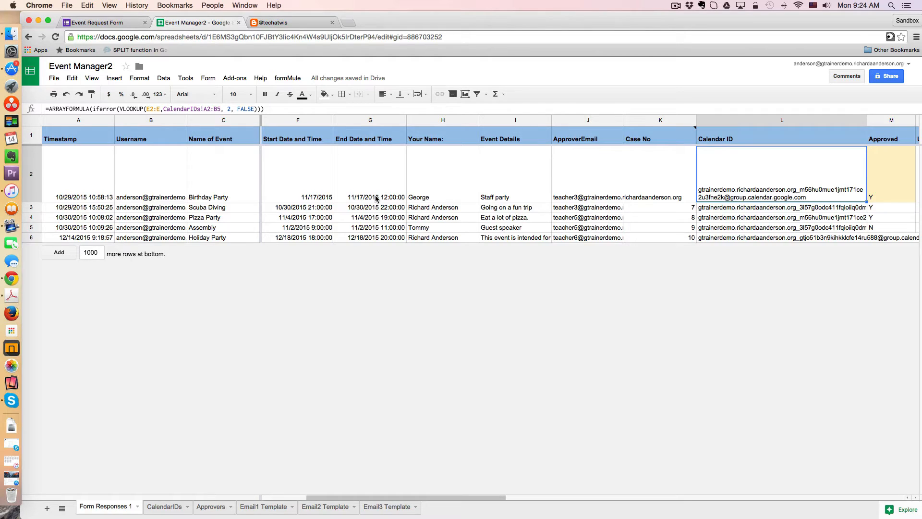
scroll(379, 198, "left", 1)
scroll(382, 198, "left", 1)
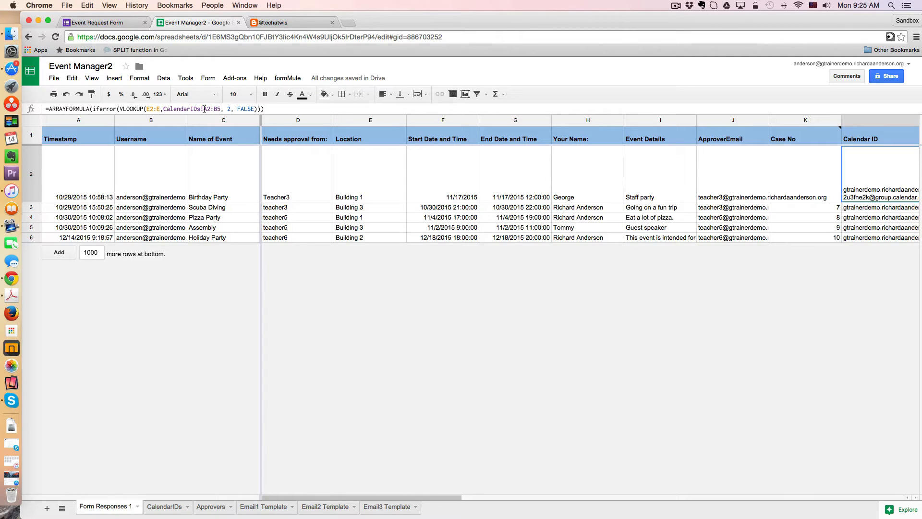
Step: Compare the formula's CalendarIDs!A2:B5 range with the CalendarIDs sheet, checking the calendar ID for Building 2
left_click(156, 505)
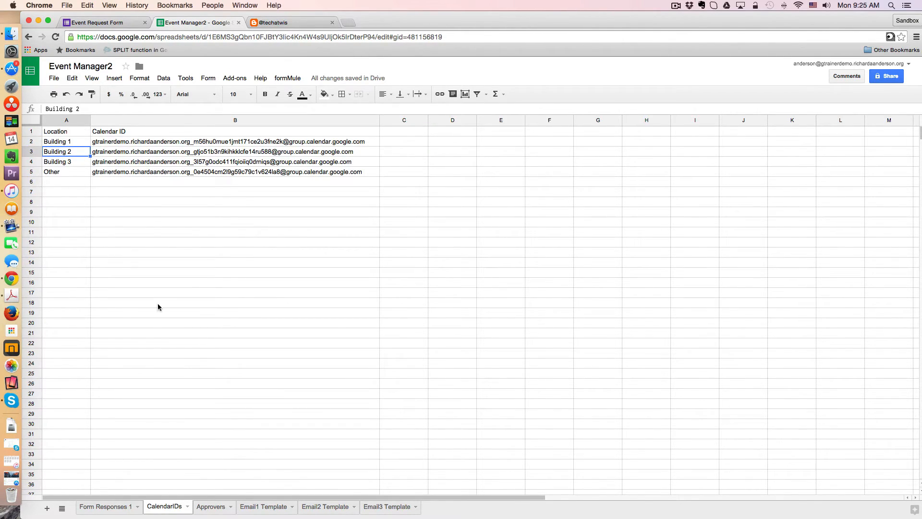
left_click(106, 506)
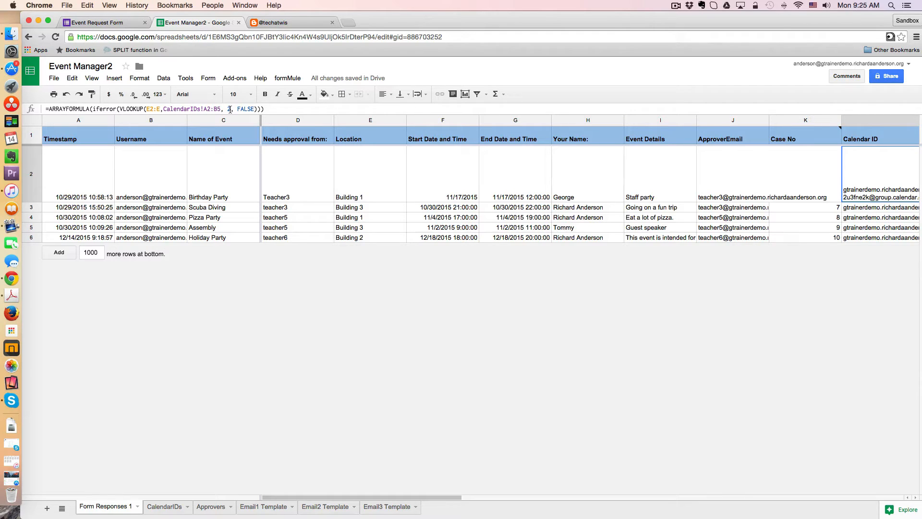
left_click(164, 508)
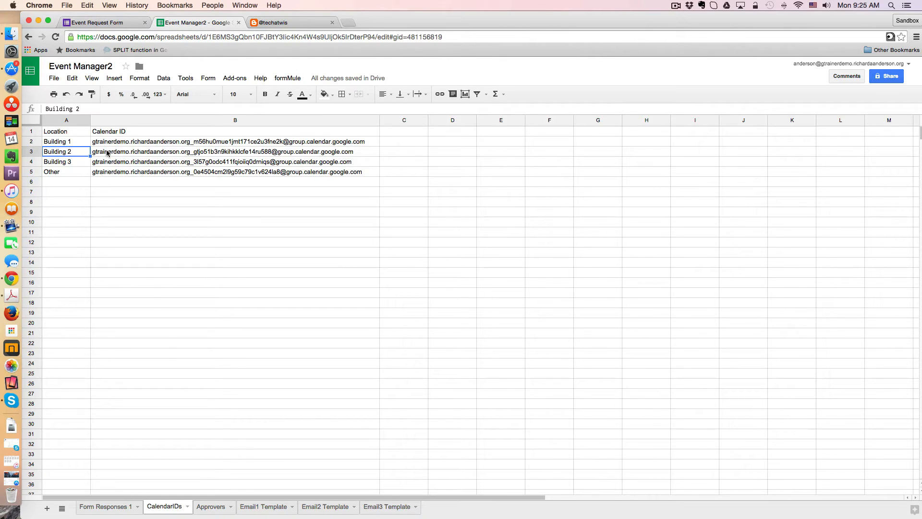
left_click(131, 154)
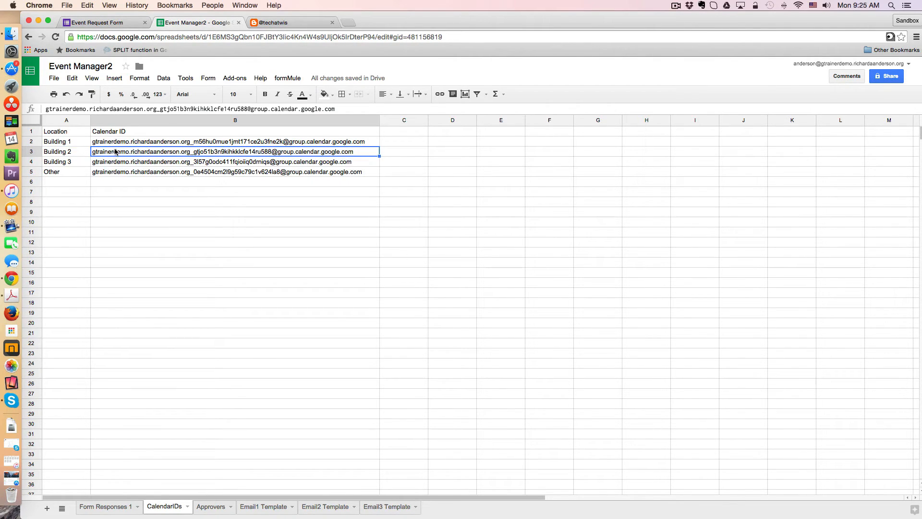
left_click(123, 507)
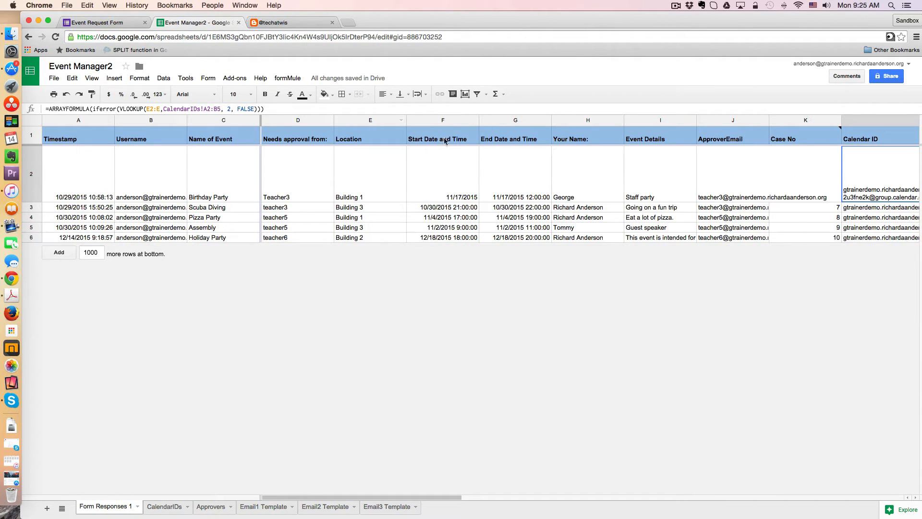
Step: Inspect the Calendar ID cells in rows 2 to 6 of Form Responses 1 one by one
left_click(876, 210)
left_click(878, 218)
left_click(881, 229)
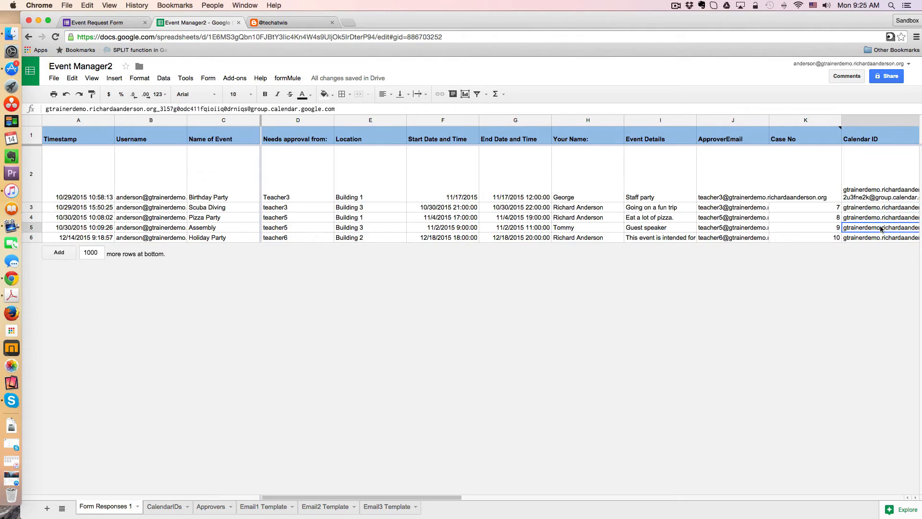
left_click(882, 238)
left_click(882, 231)
left_click(882, 219)
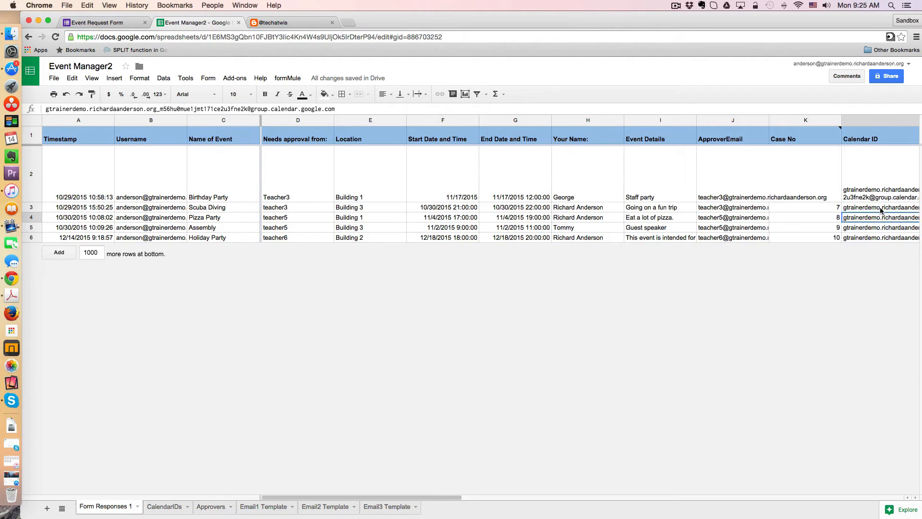
left_click(881, 208)
left_click(882, 196)
Step: Examine the ARRAYFORMULA help and the highlighted E2:E Location range of the Calendar ID formula, then leave the formula
mouse_move(811, 18)
left_mouse_down()
mouse_move(772, 21)
mouse_move(802, 18)
left_mouse_up()
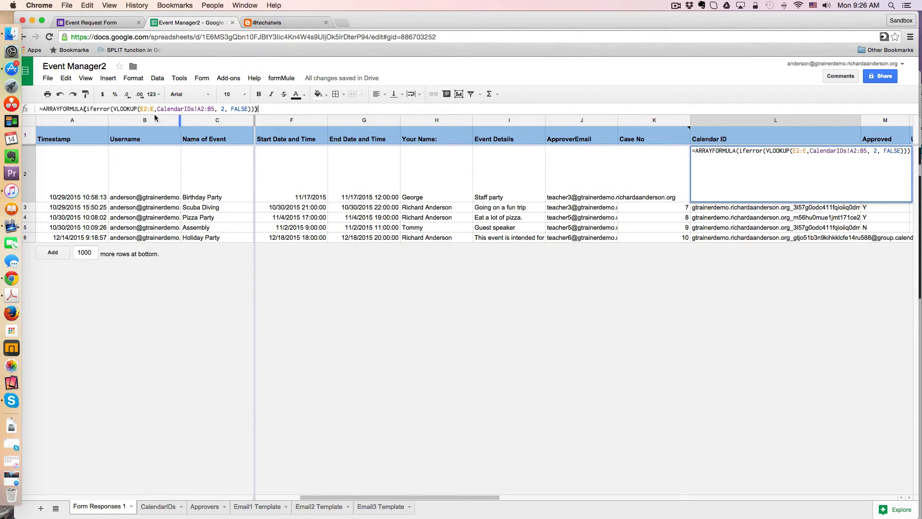
left_click(82, 108)
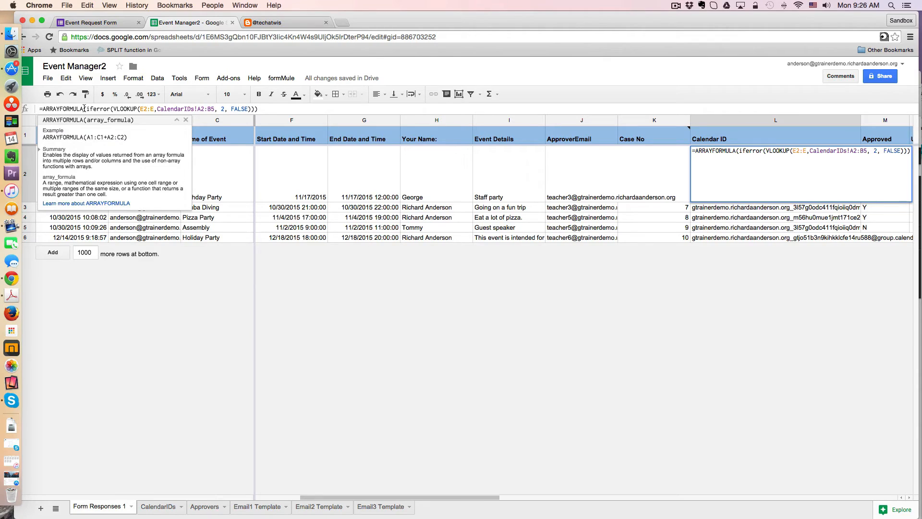
left_click(267, 109)
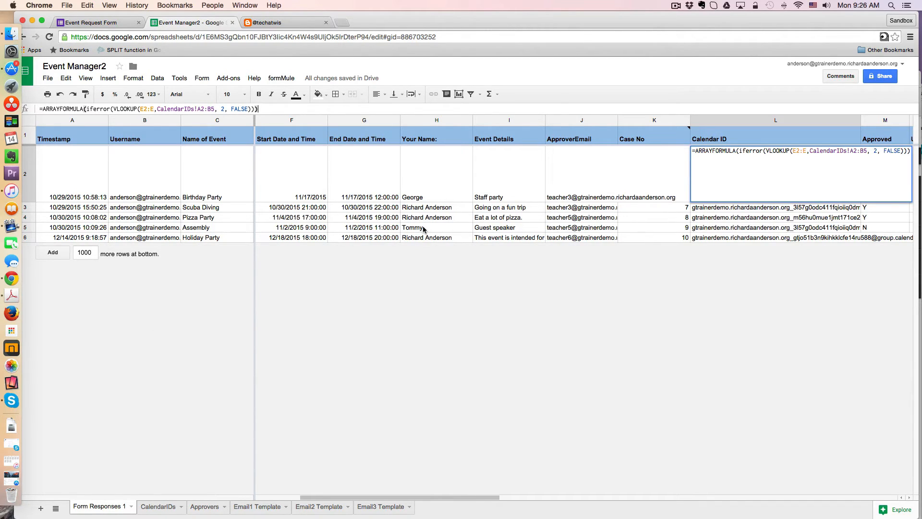
scroll(423, 229, "right", 5)
scroll(423, 229, "left", 5)
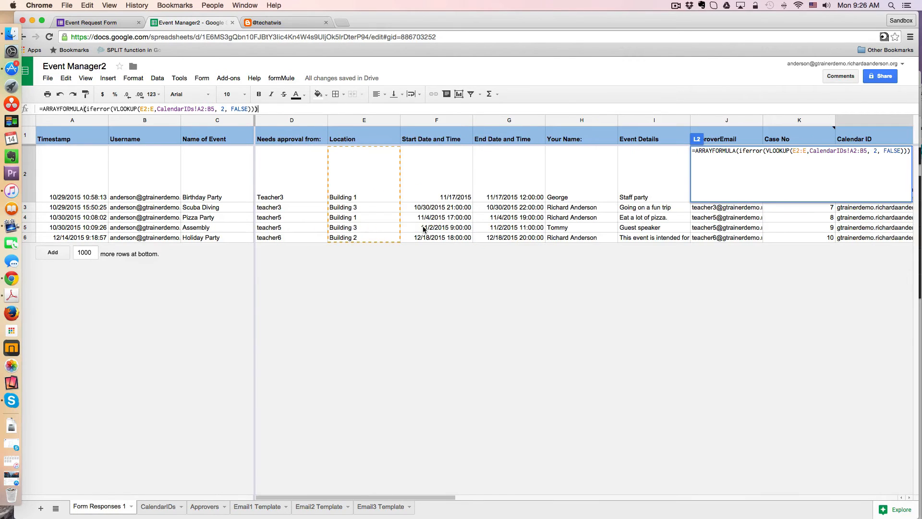
left_click(287, 235)
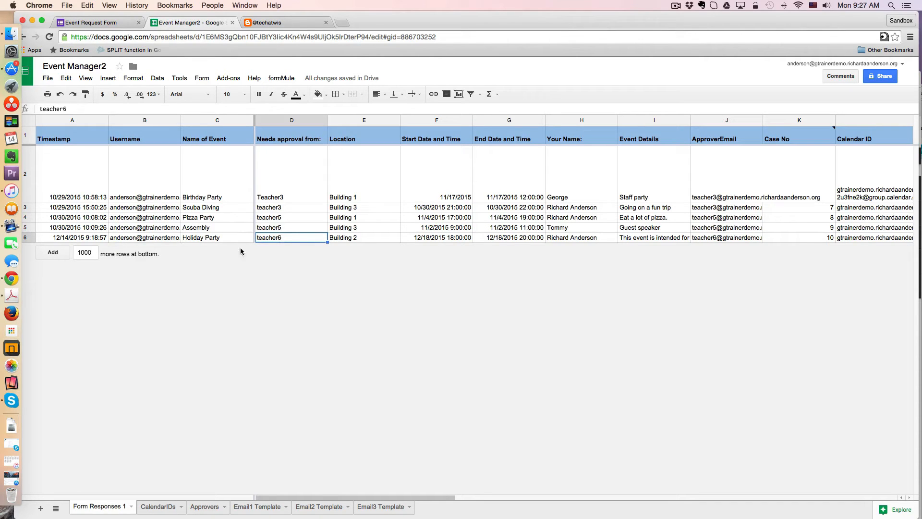
Step: Look over the CalendarIDs and Approvers sheets, and inspect the sort formula behind the sortedName column
left_click(162, 507)
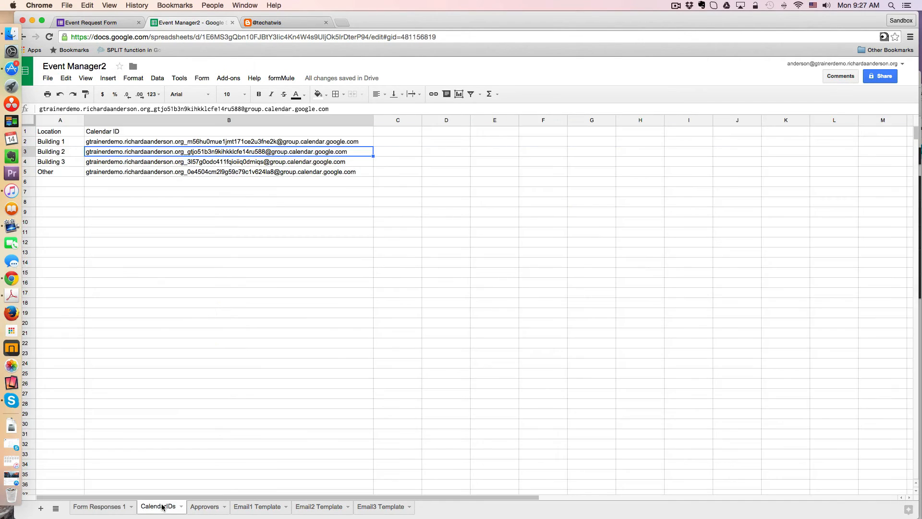
left_click(205, 507)
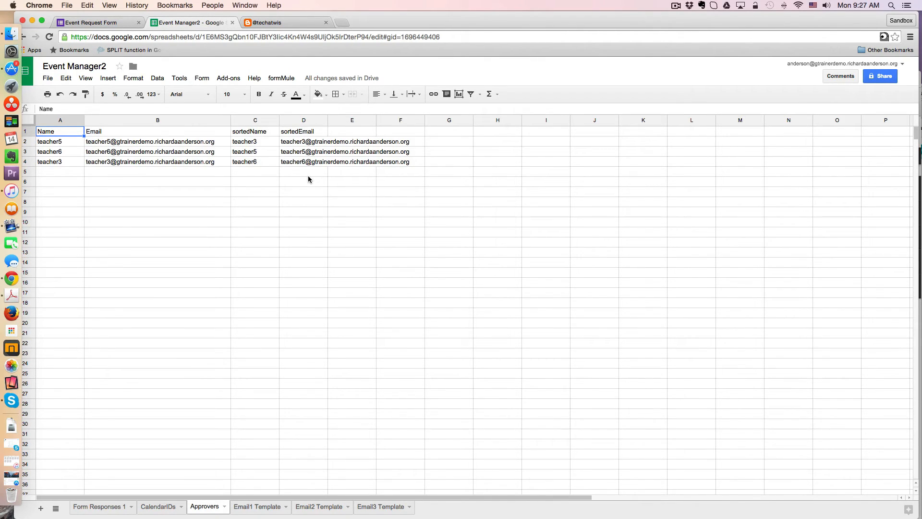
left_click(255, 142)
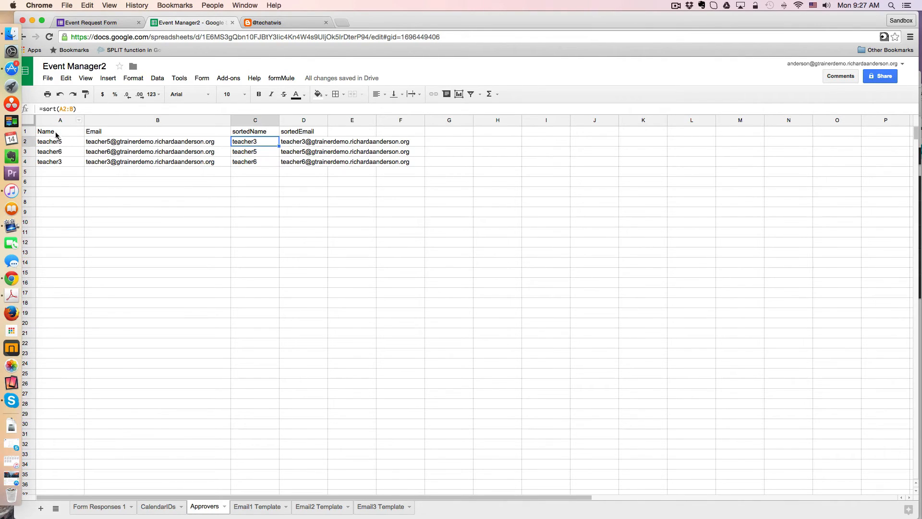
left_click(258, 153)
left_click(263, 164)
left_click(266, 142)
Step: Return to Form Responses 1 and highlight the whole VLOOKUP formula in the first ApproverEmail cell, J2
left_click(87, 510)
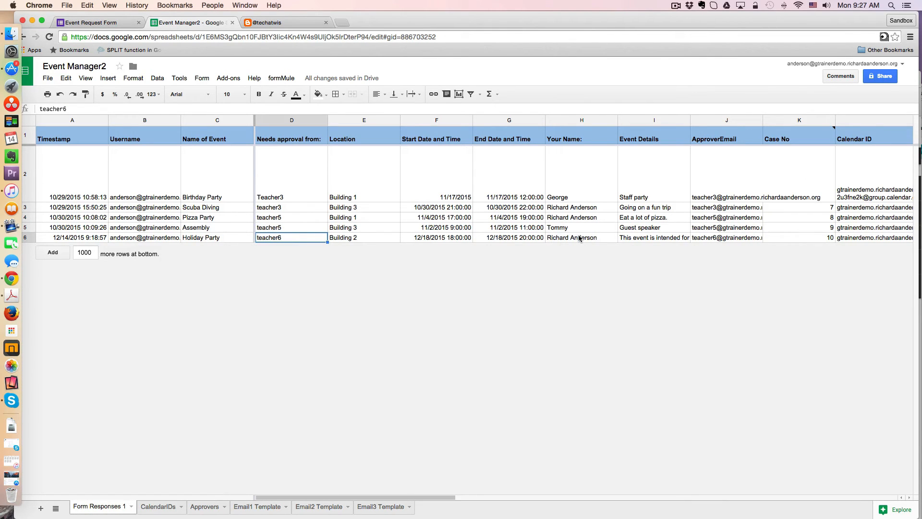
left_click(749, 181)
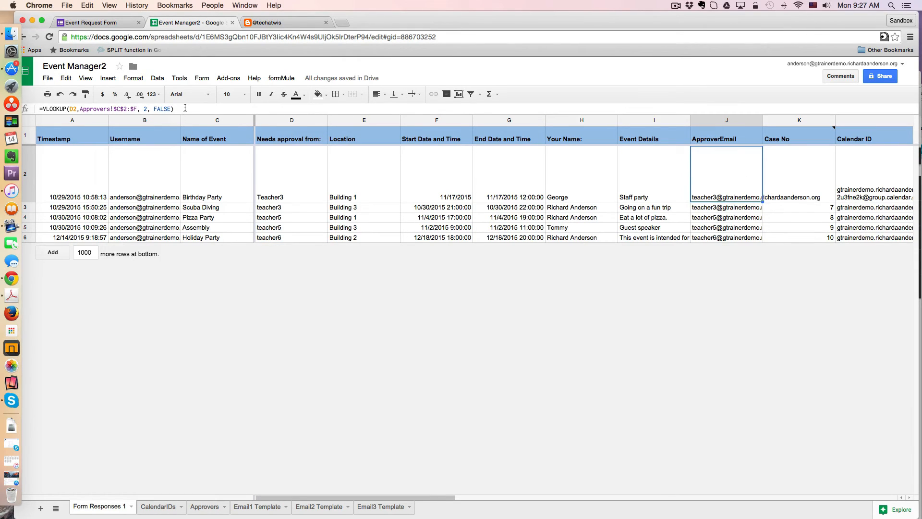
left_click_drag(185, 107, 39, 109)
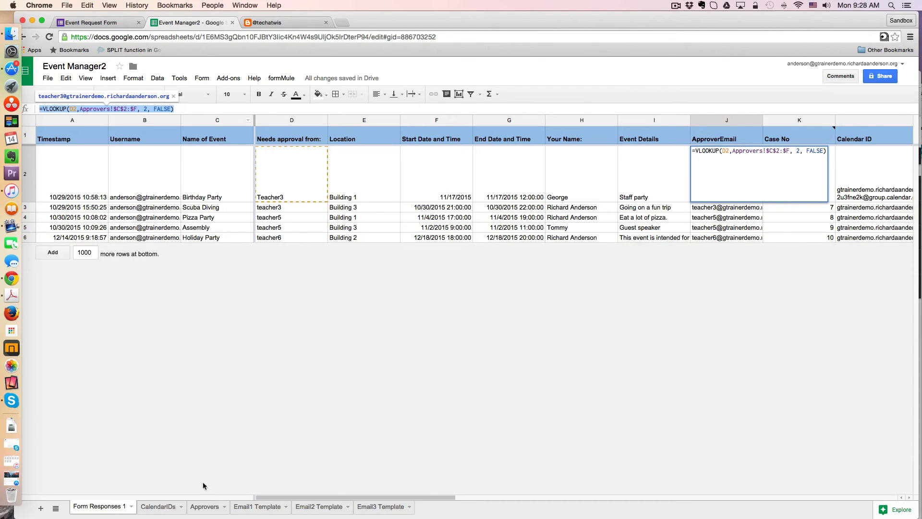
Step: Look over the Approvers sheet and the Event Request Form with its approval question, and return to the Event Manager2 spreadsheet
left_click(214, 506)
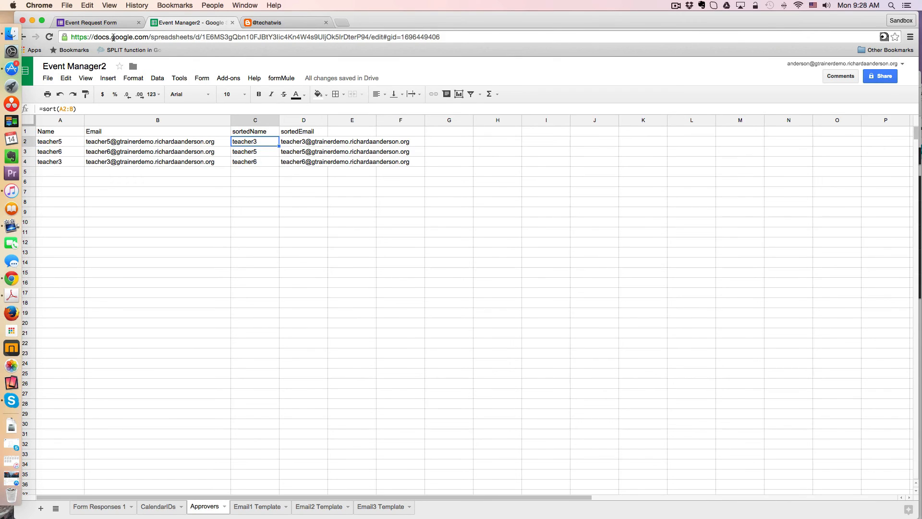
left_click(104, 23)
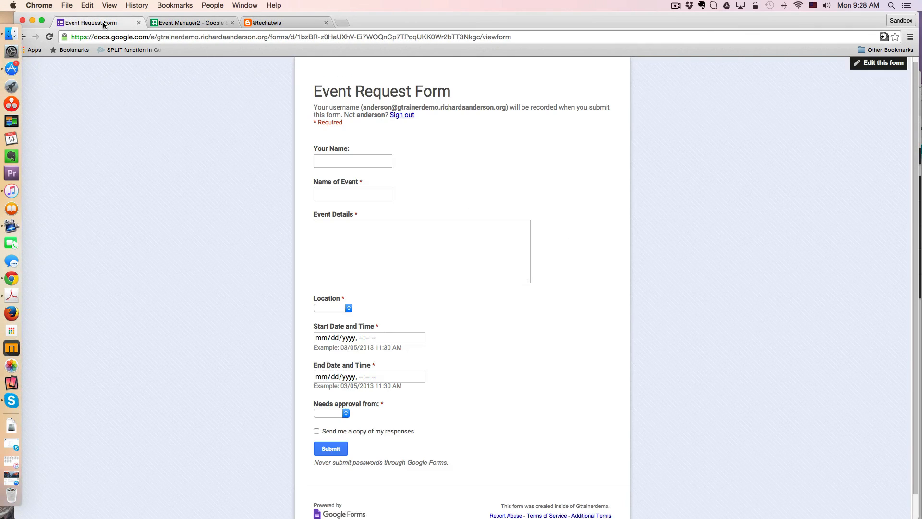
left_click(174, 24)
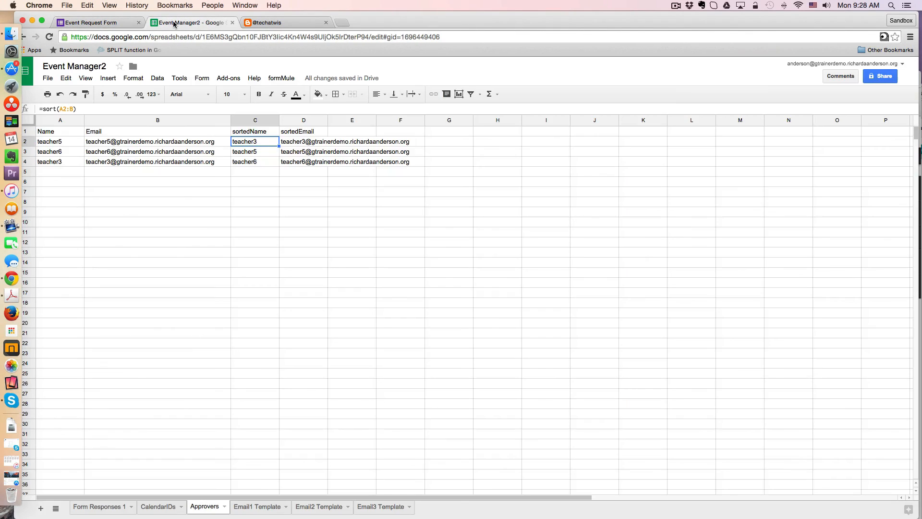
Step: In Form Responses 1, examine the VLOOKUP formula in J2 and the Copy Down Status column, then leave the formula
left_click(115, 506)
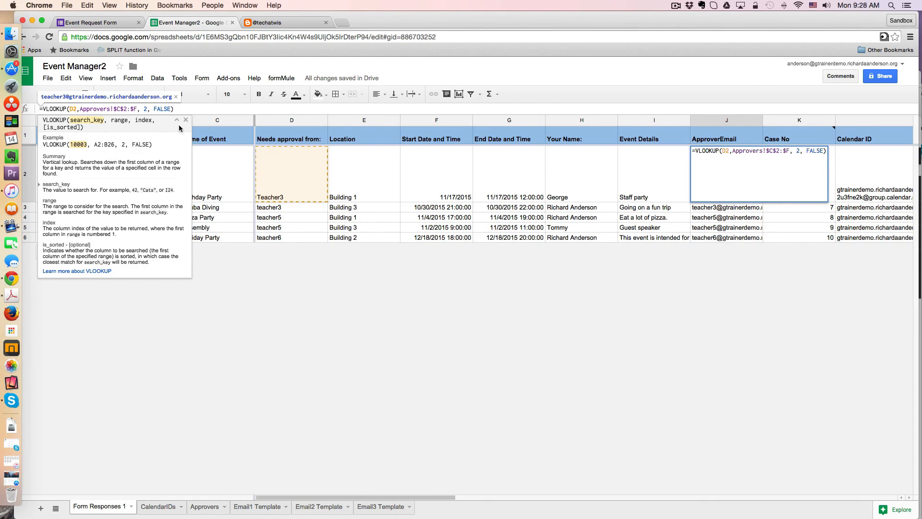
left_click(209, 110)
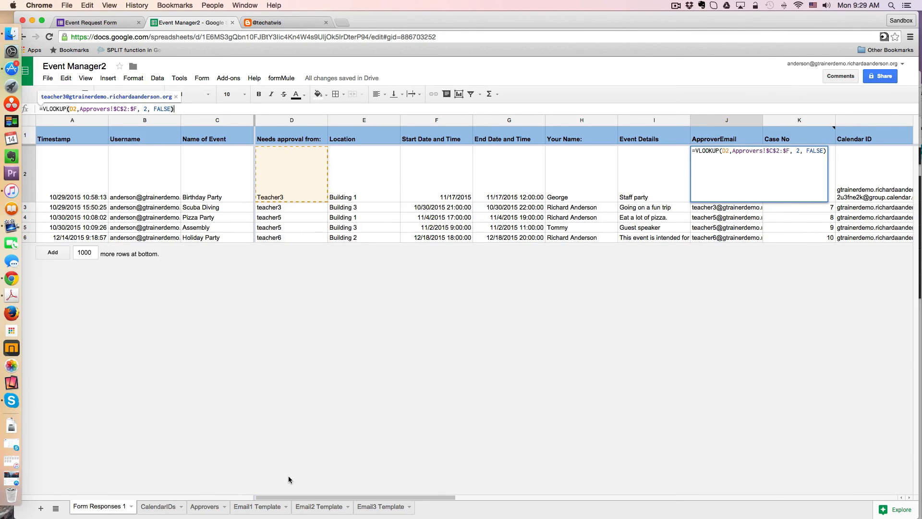
left_click_drag(289, 497, 611, 482)
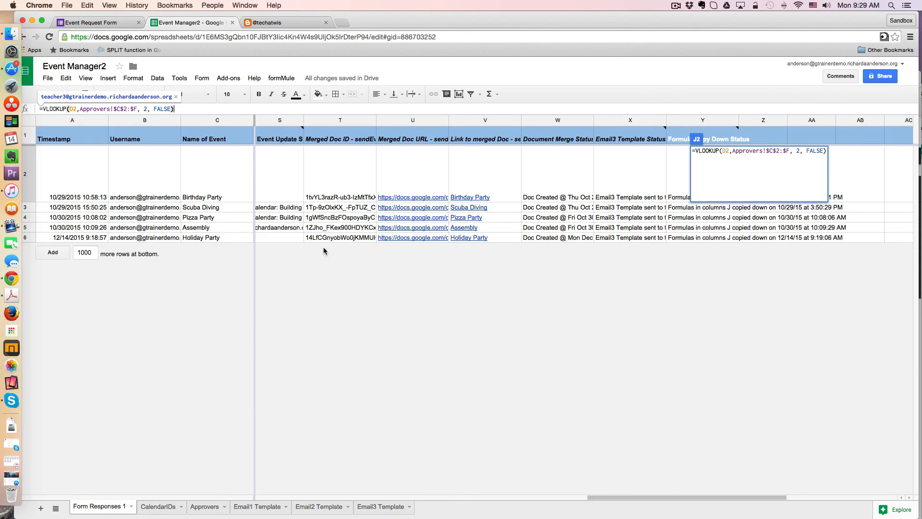
left_click_drag(617, 497, 166, 494)
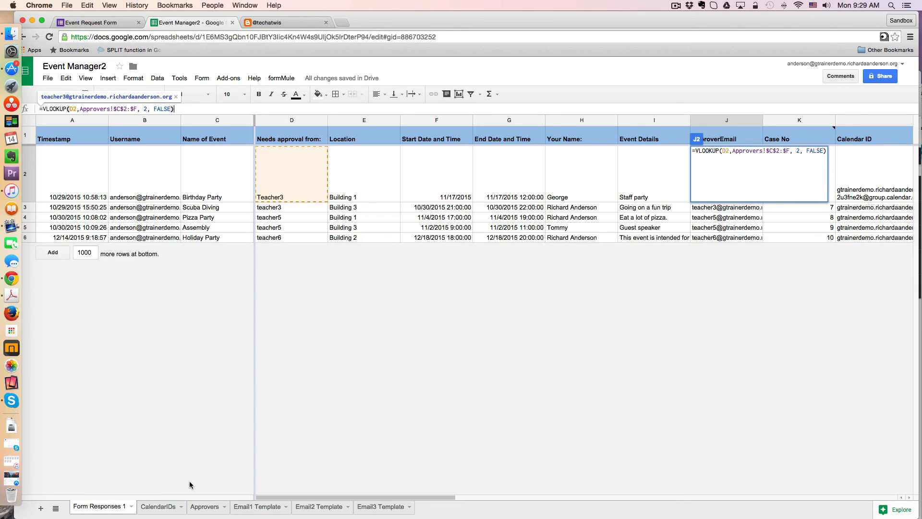
left_click(752, 408)
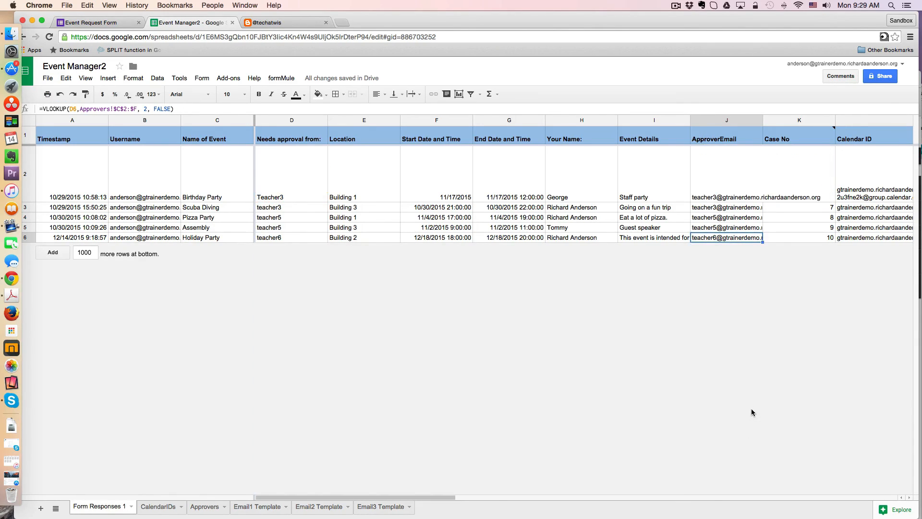